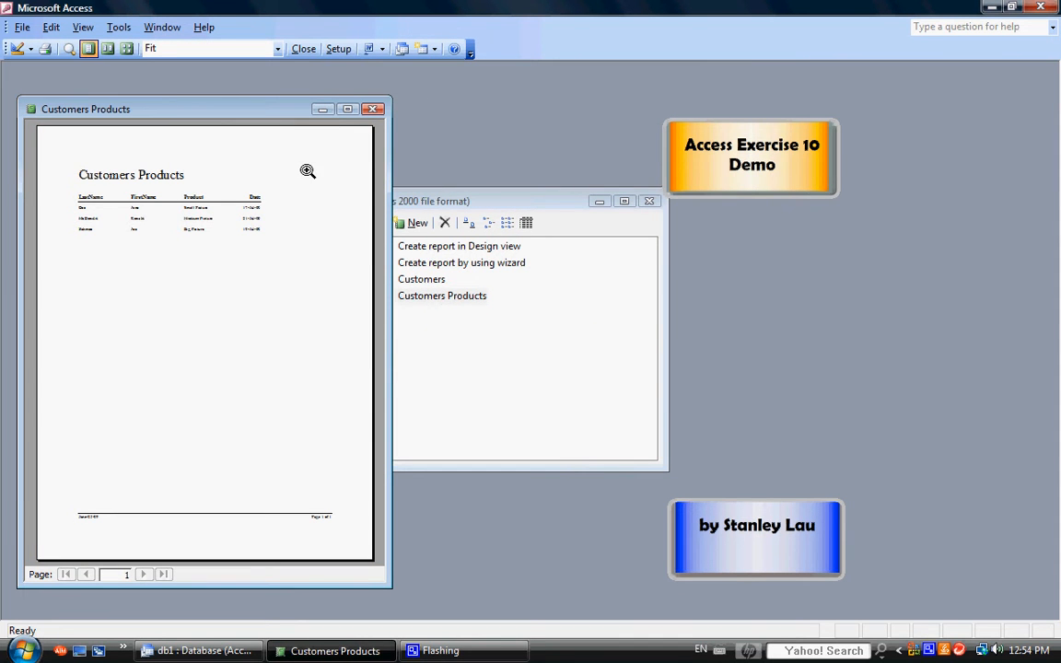
- Export the Customers Products report to Removable Disk (F:) in Rich Text Format under the file name Customers Products
left_click(314, 156)
left_click_drag(295, 576, 259, 574)
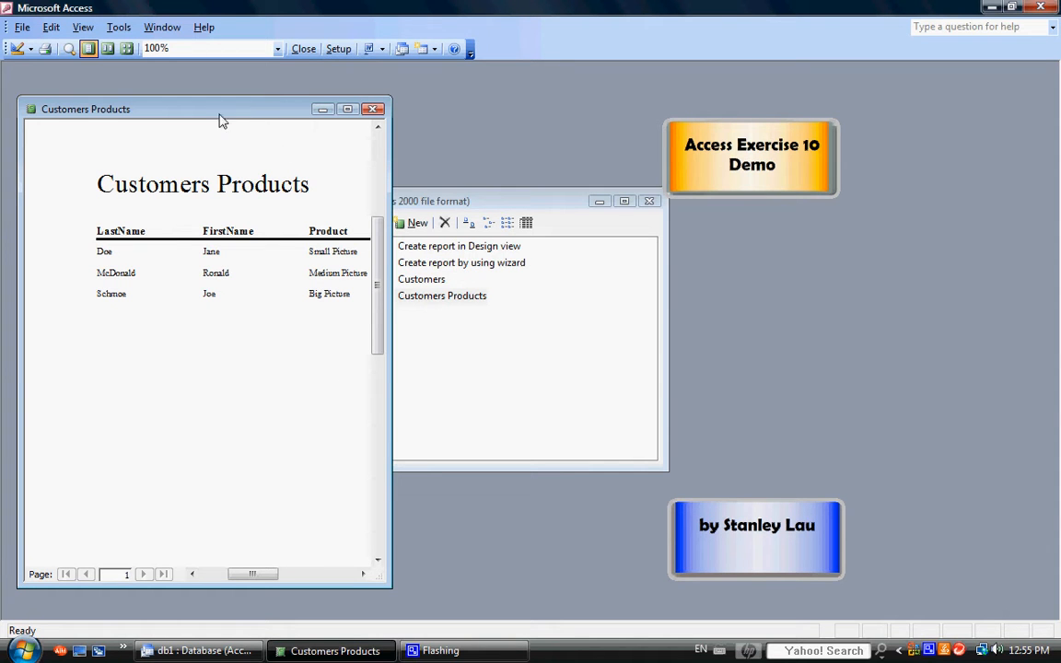
left_click_drag(256, 113, 350, 134)
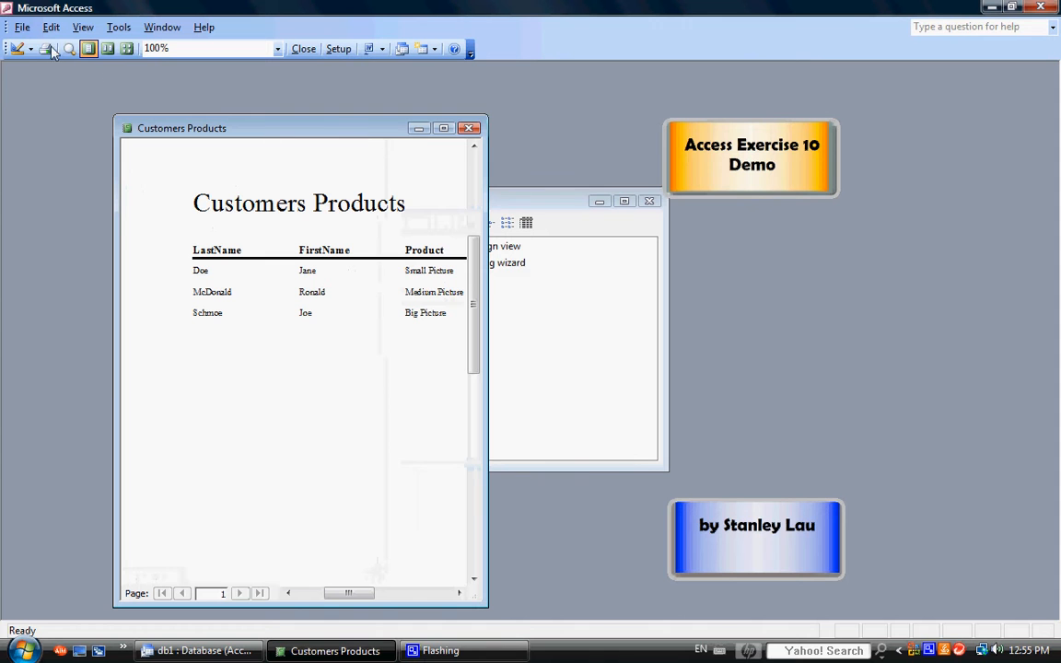
left_click(26, 30)
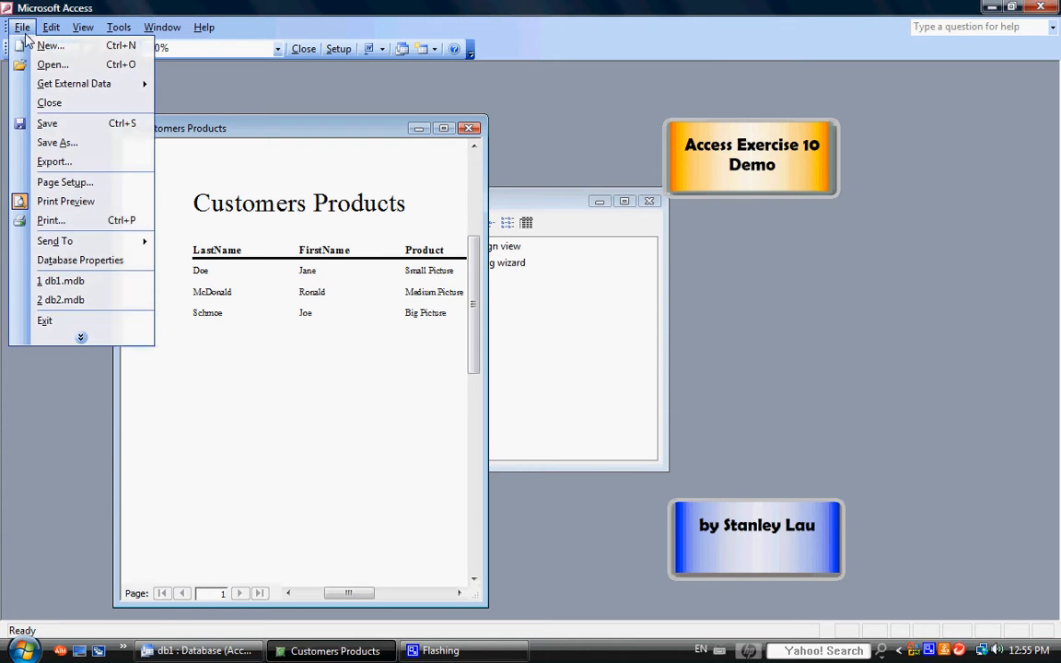
left_click(57, 166)
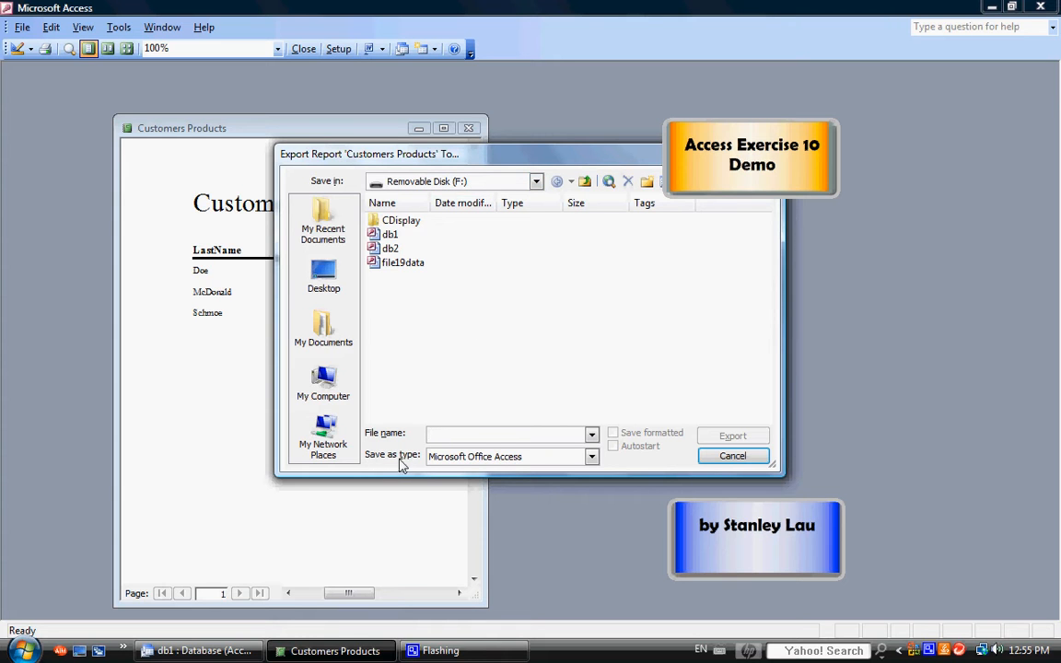
left_click(591, 457)
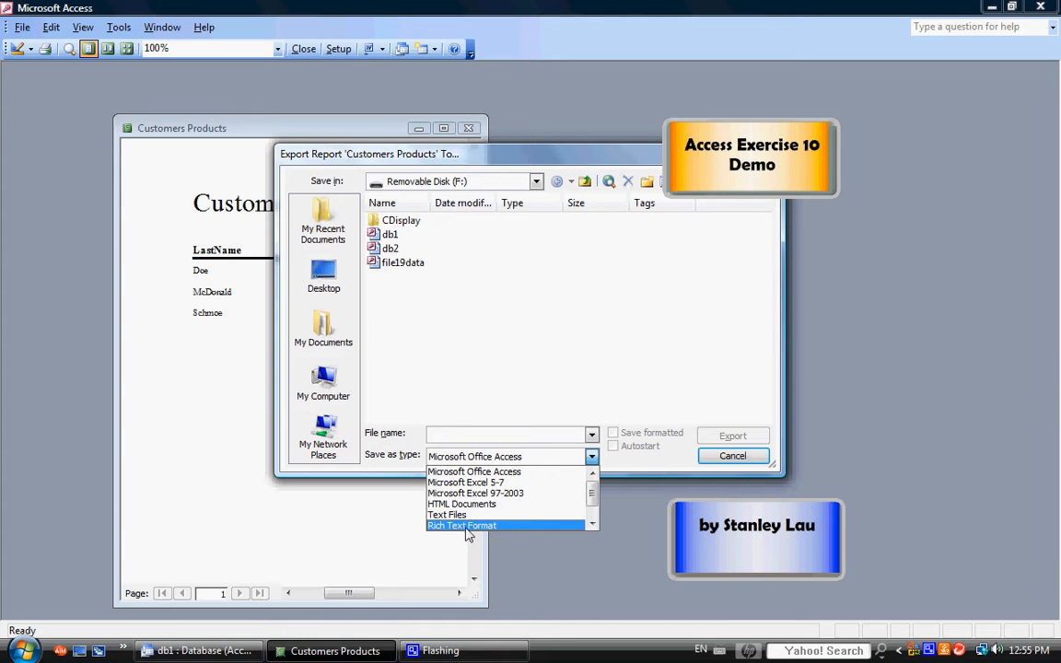
mouse_move(592, 496)
left_mouse_down()
mouse_move(594, 513)
mouse_move(592, 487)
left_mouse_up()
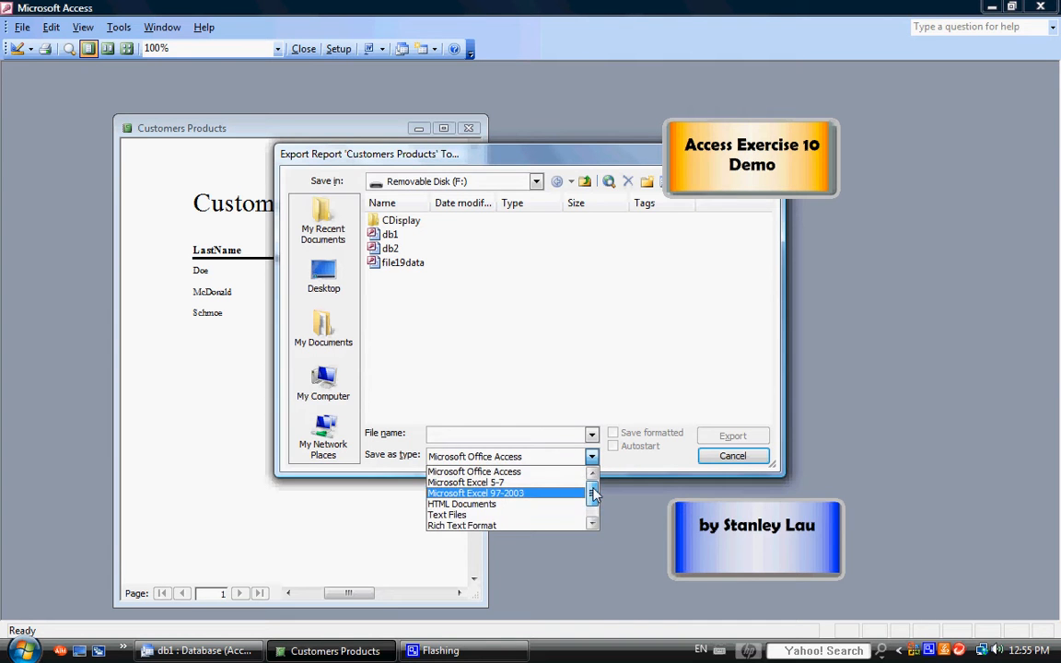
left_click(438, 527)
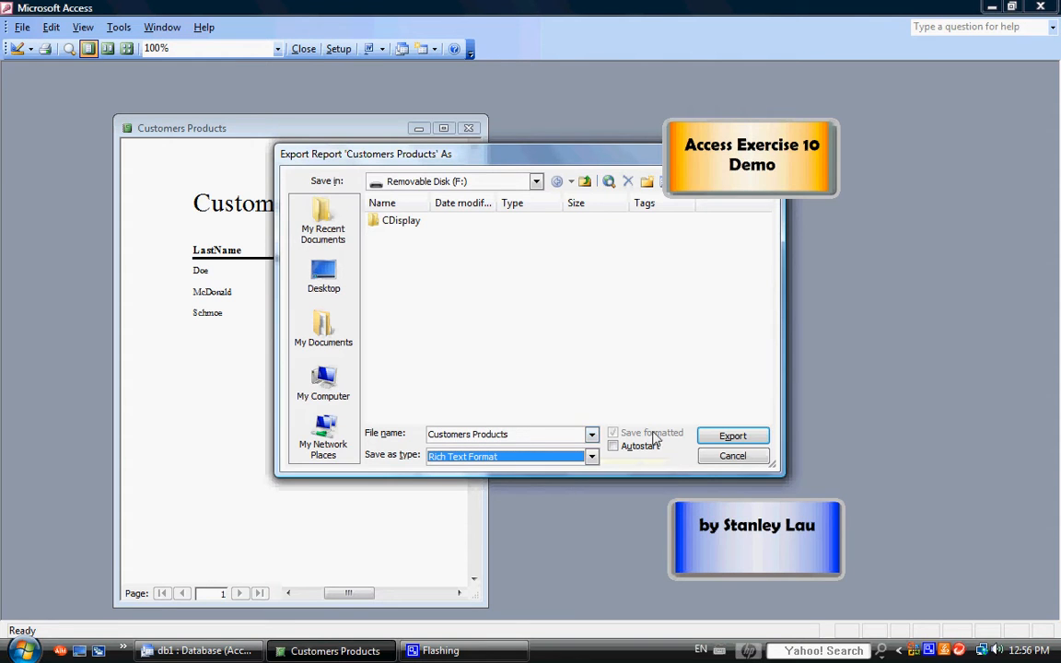
left_click(721, 441)
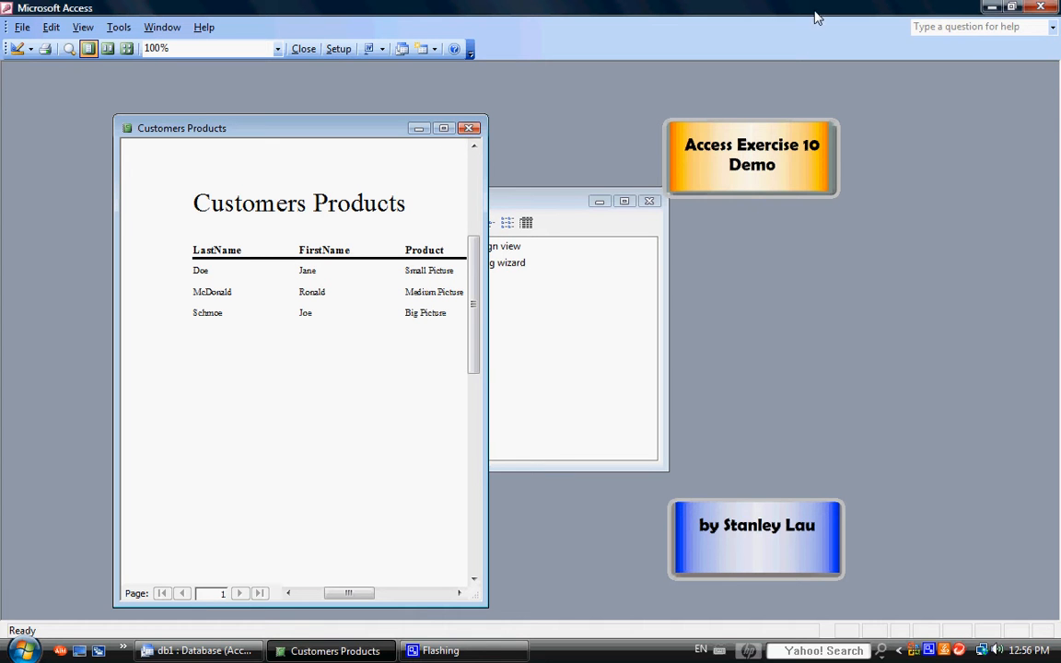
- Close Microsoft Access and start Microsoft Word from the desktop
left_click(1042, 8)
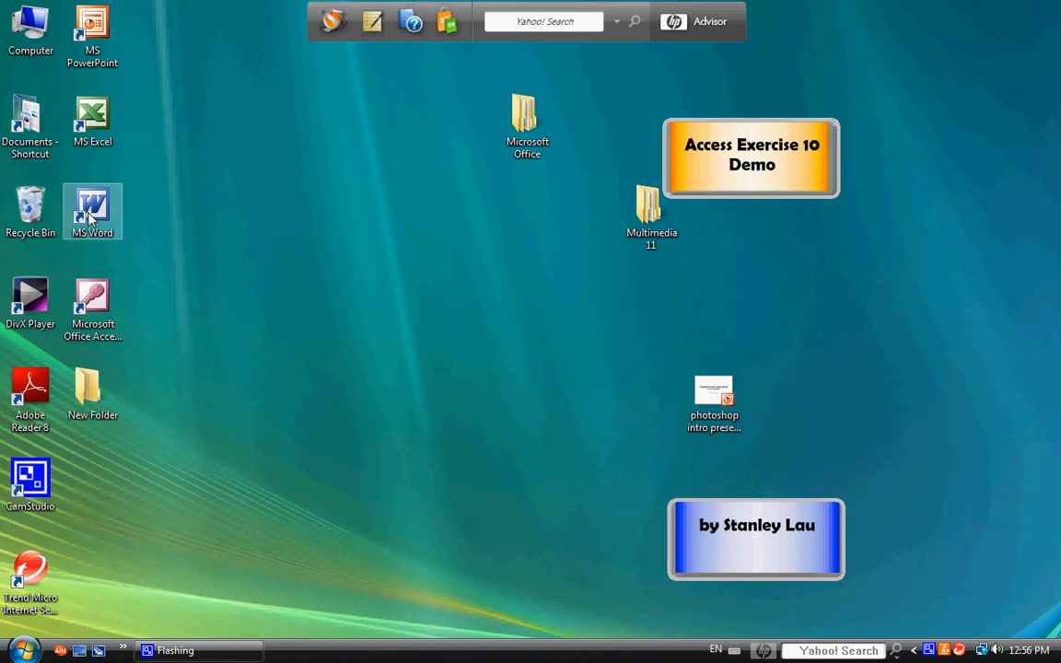
left_click(89, 213)
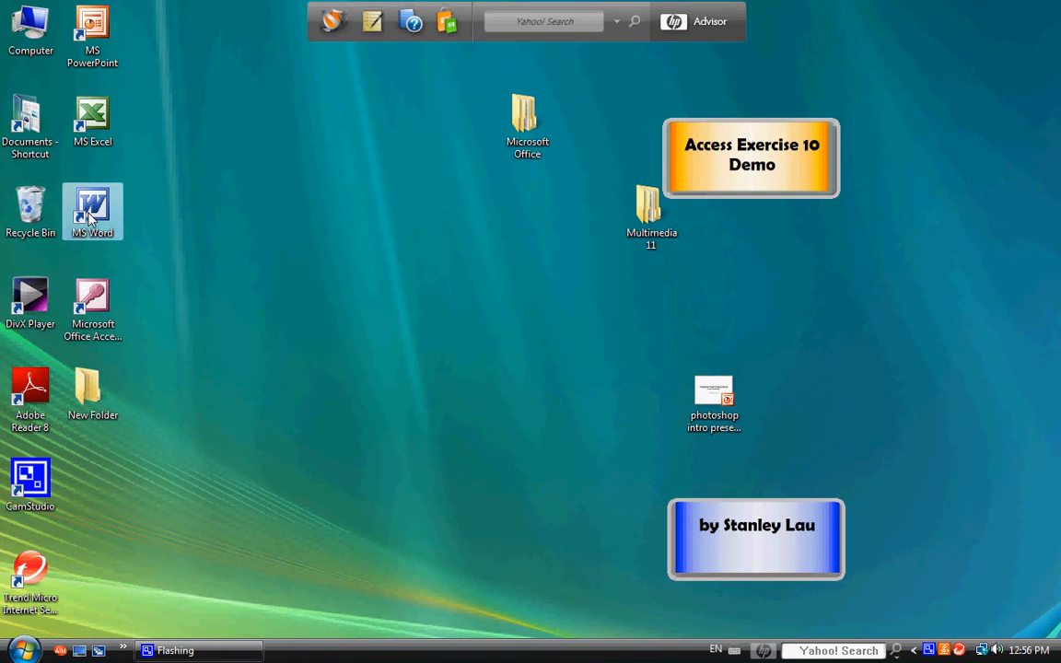
double_click(90, 214)
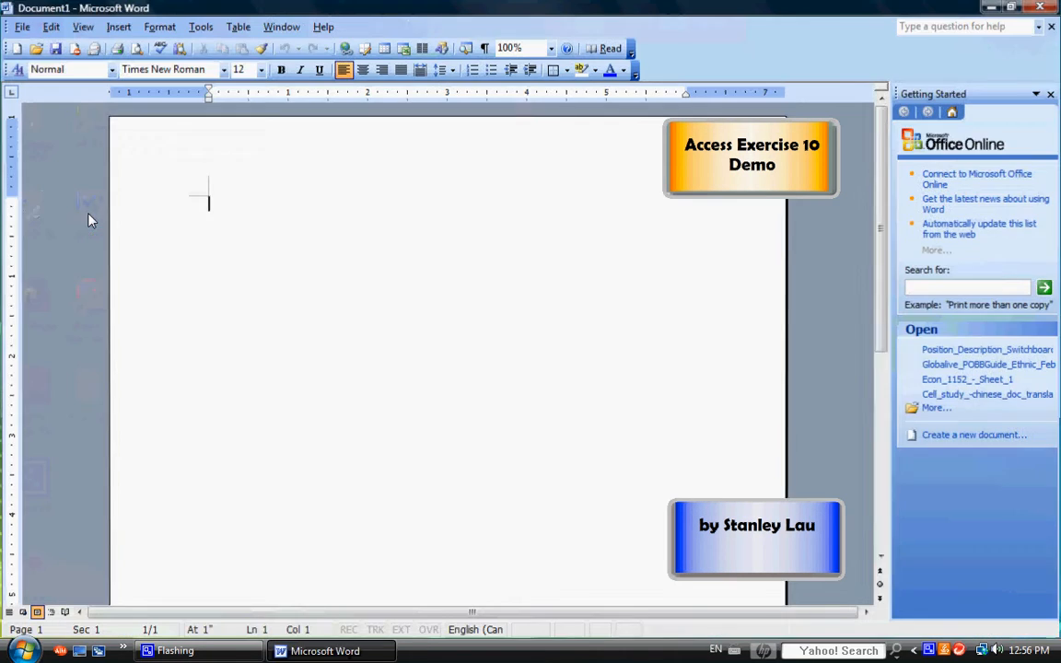
- Open the exported Customers Products document from Removable Disk (F:)
left_click(22, 27)
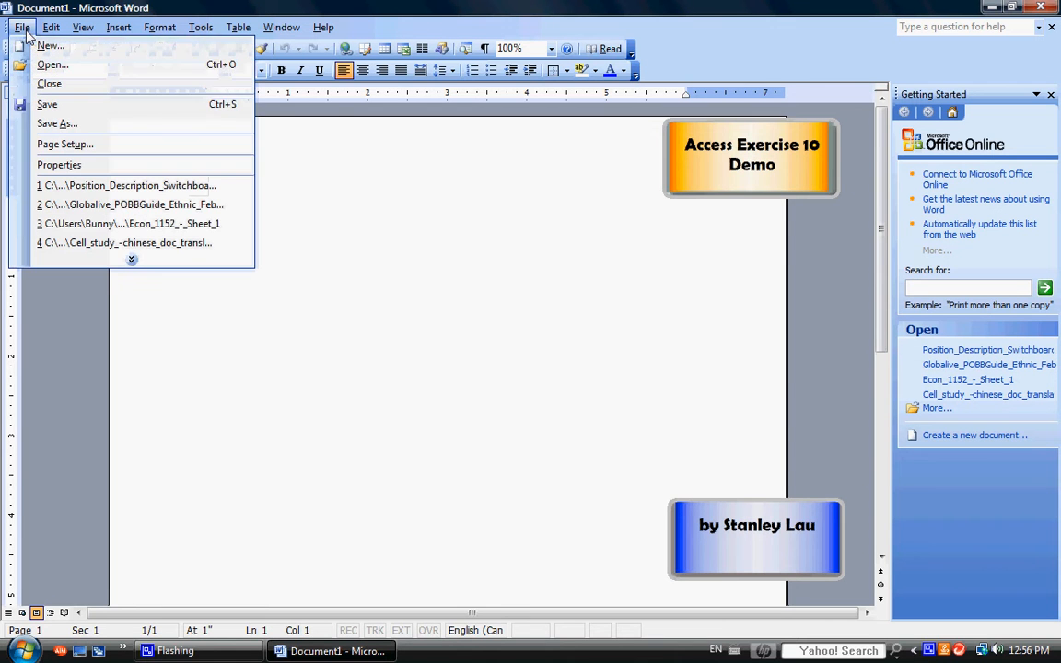
left_click(51, 64)
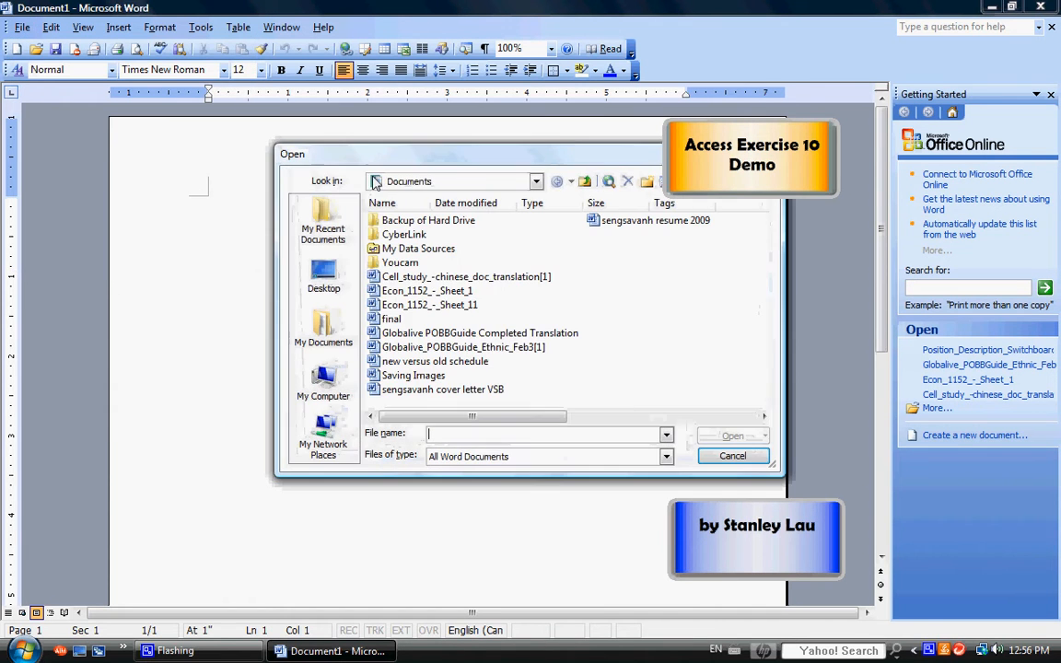
left_click(416, 184)
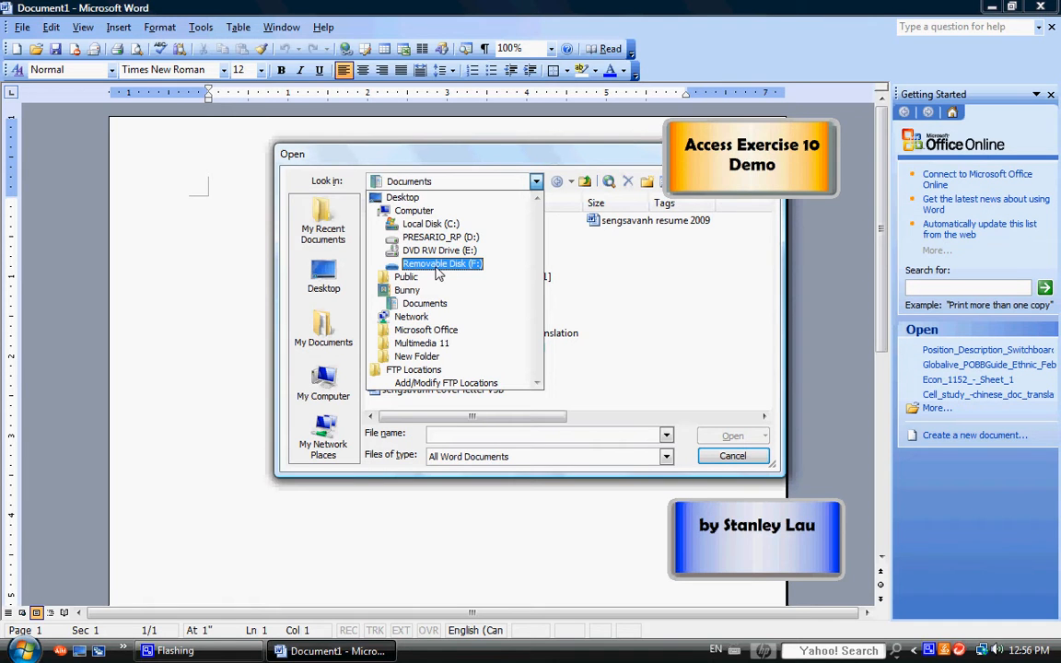
left_click(447, 268)
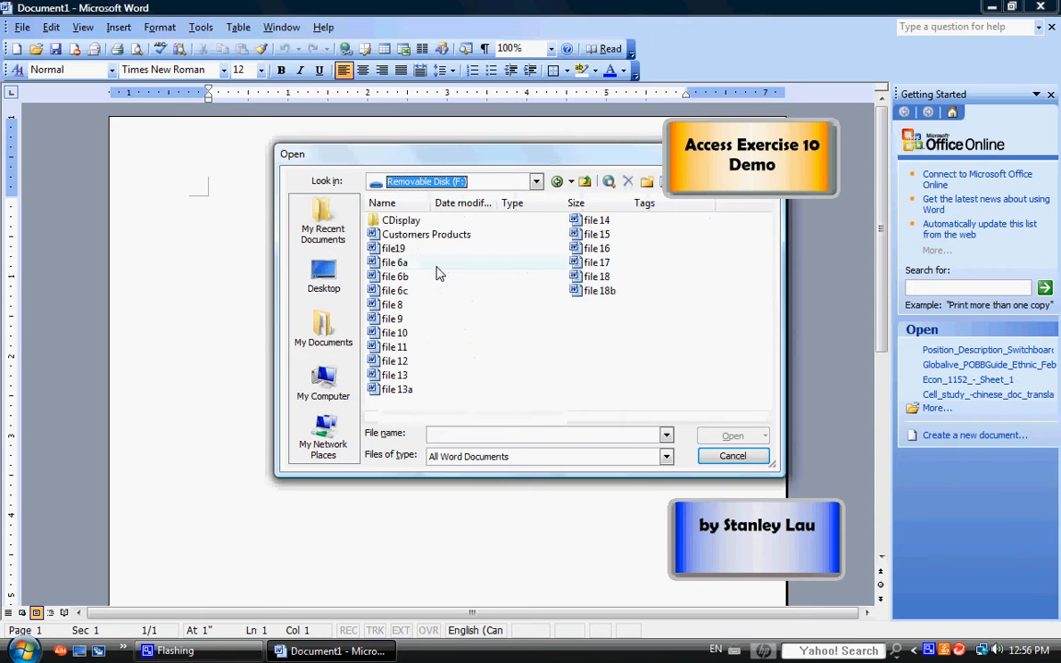
left_click(394, 238)
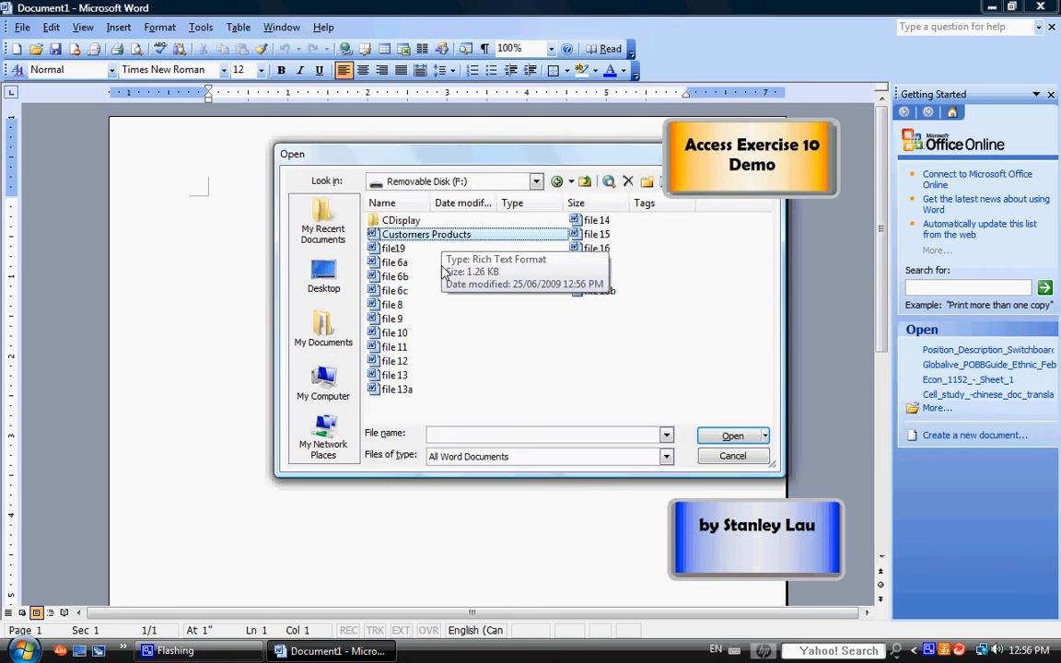
left_click(730, 439)
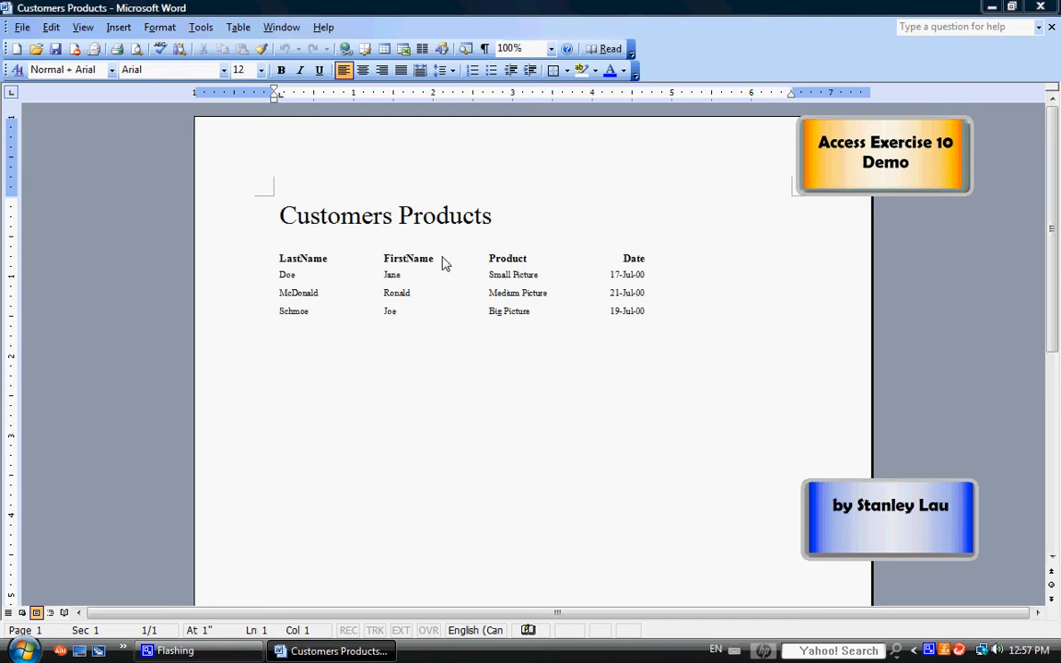
- Reword the title as "Customers, Products, and Purchase Dates Report" and remove the space in front of it
left_click(393, 216)
type(",")
key("Right")
key("Right")
key("Right")
key("Right")
key("Right")
key("Right")
key("Right")
key("Right")
key("Right")
key("Left")
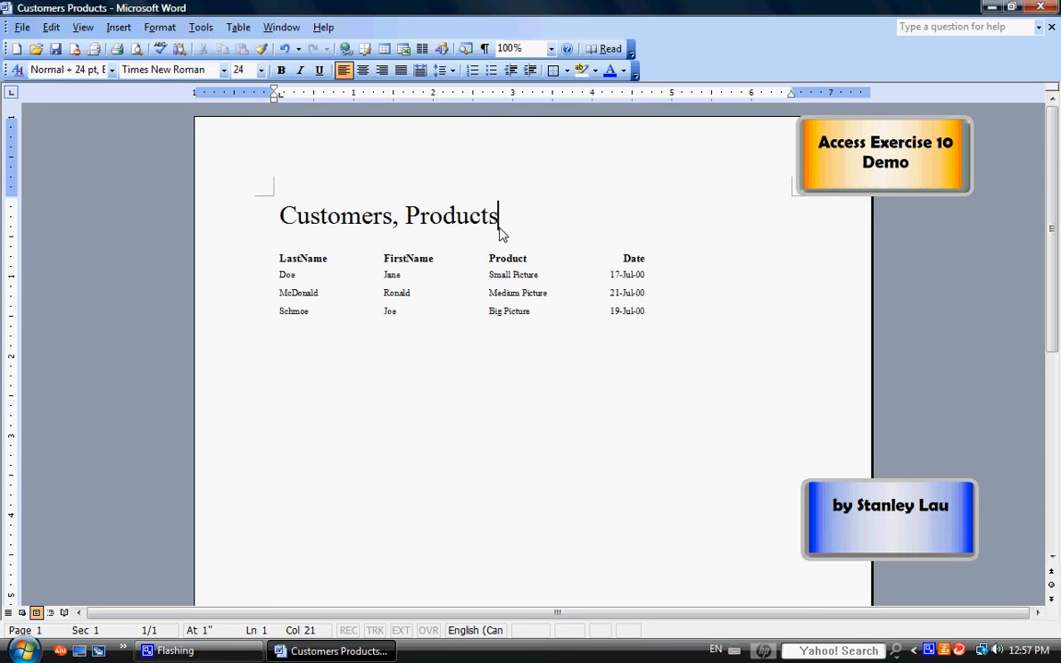
type(", ")
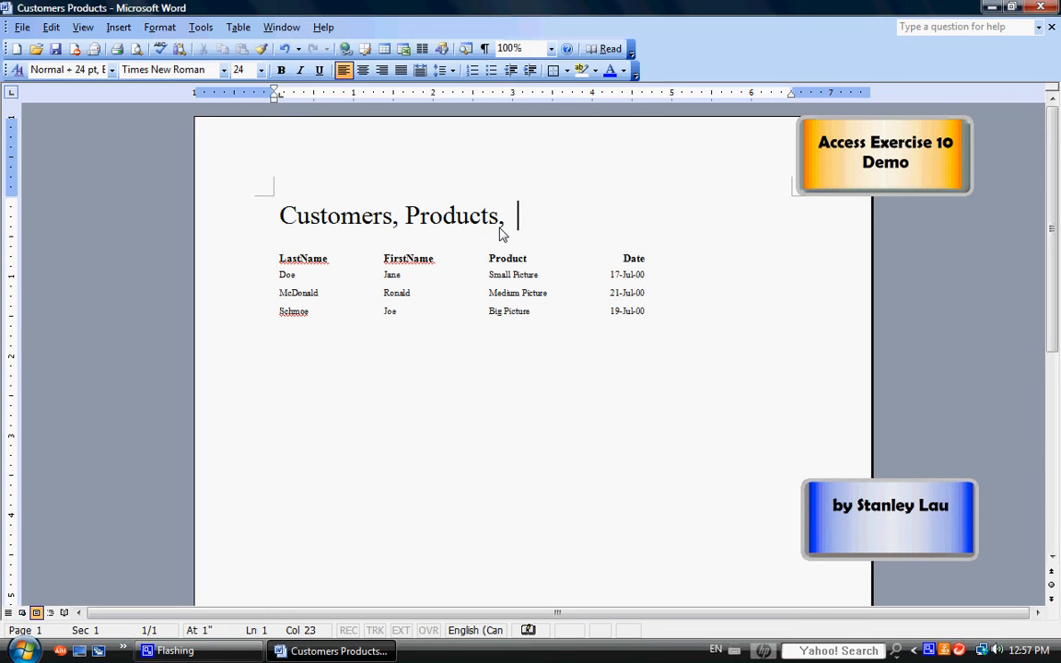
type("and Purcha")
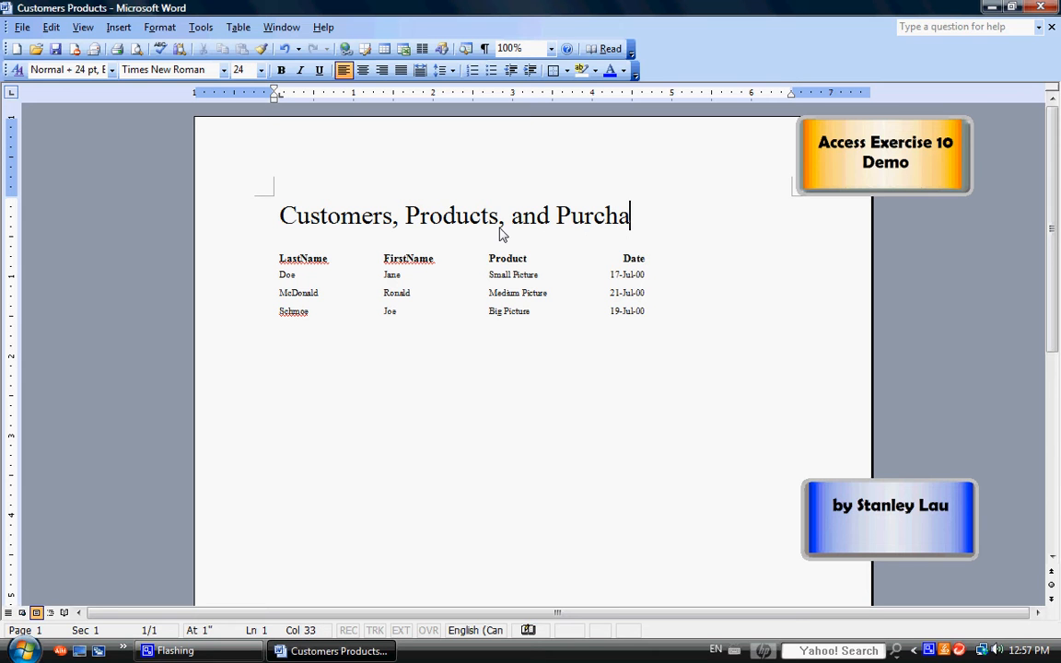
type("se dae")
key("BackSpace")
key("BackSpace")
key("BackSpace")
type("D")
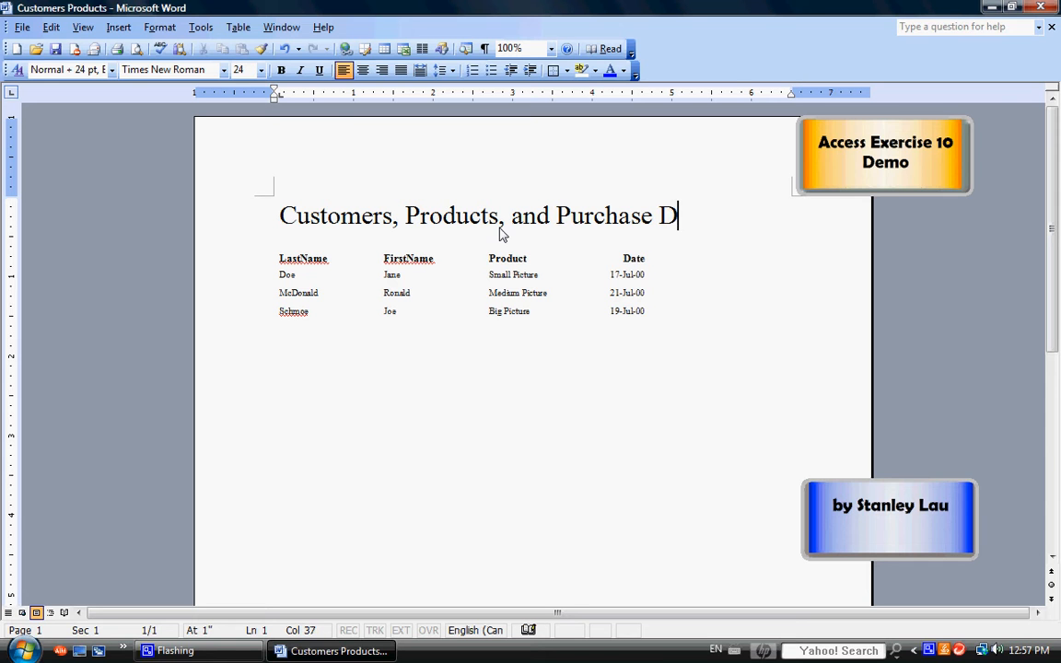
type("ates Report")
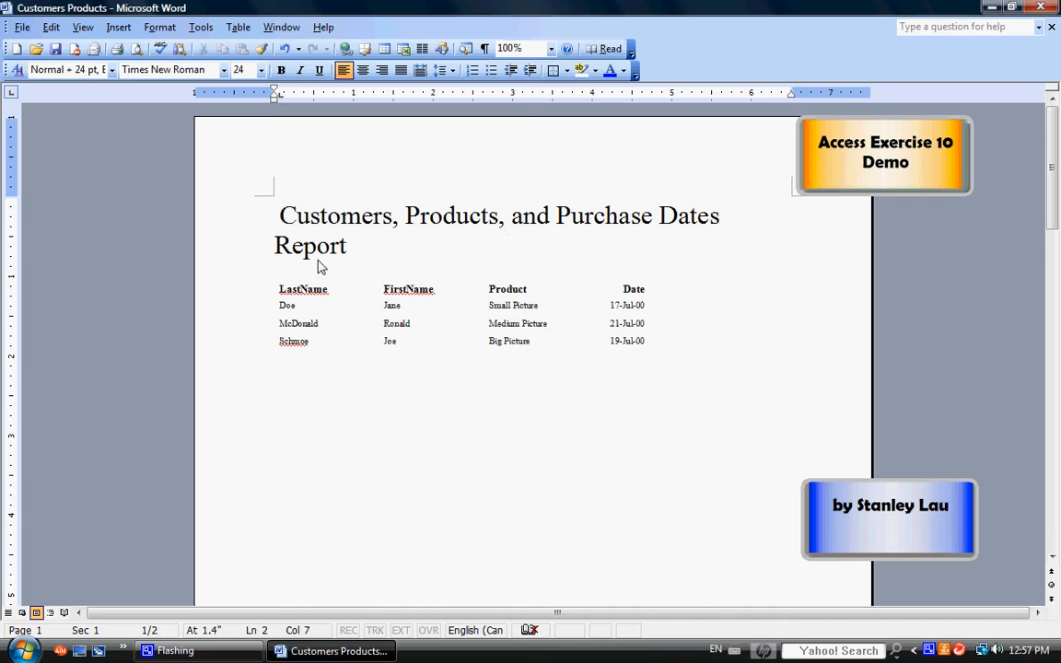
left_click(275, 215)
key("Delete")
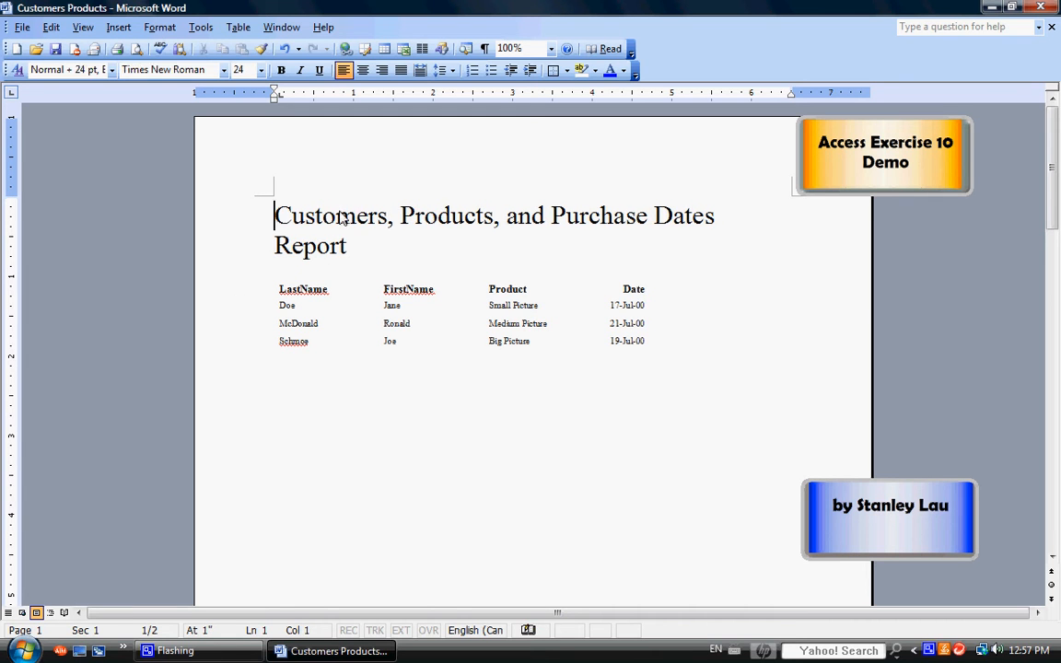
- Format the whole report title in 22 pt italic
double_click(258, 214)
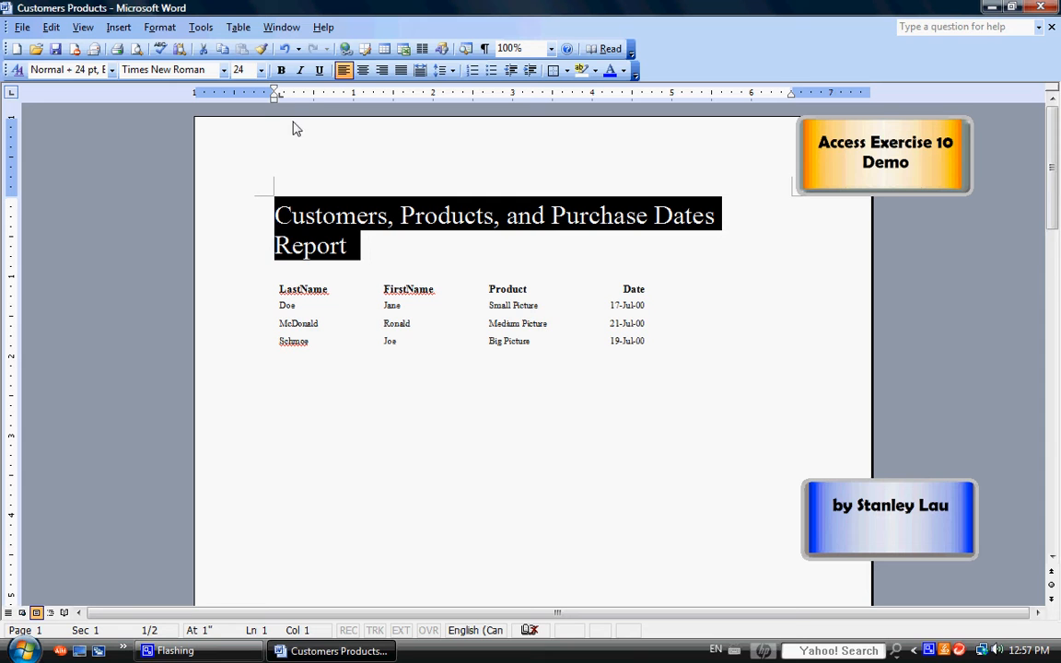
left_click(245, 70)
left_click(239, 199)
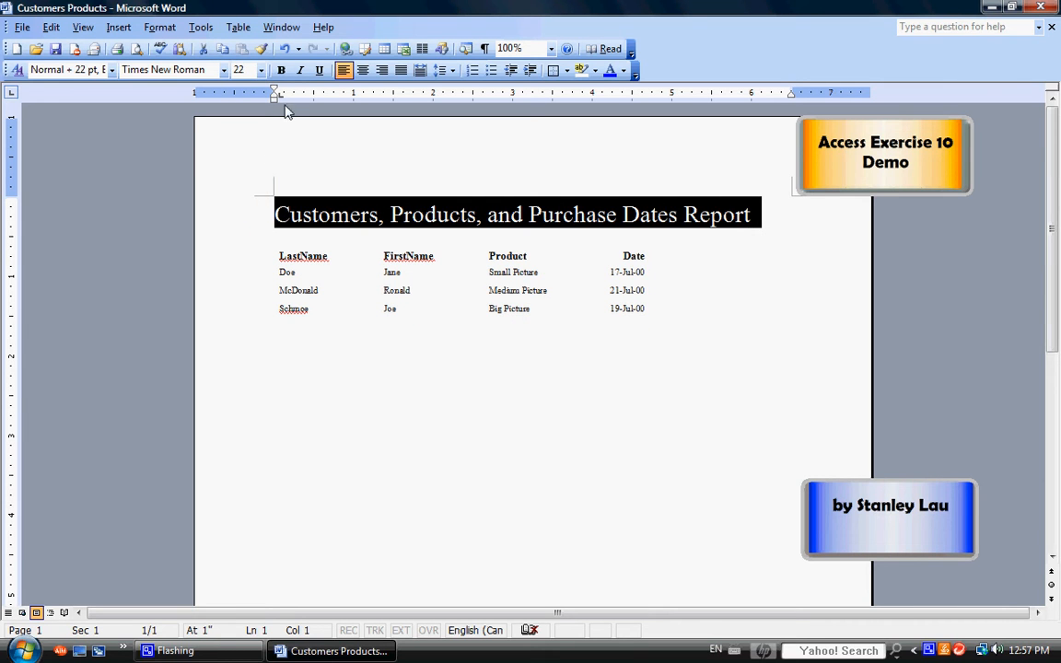
left_click(300, 71)
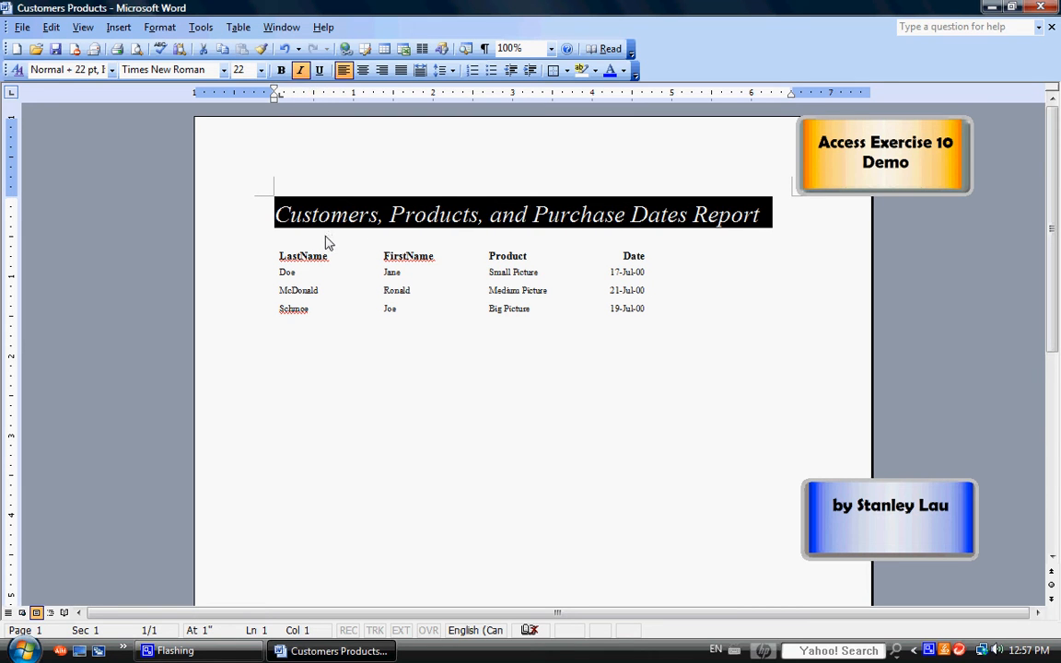
left_click(437, 296)
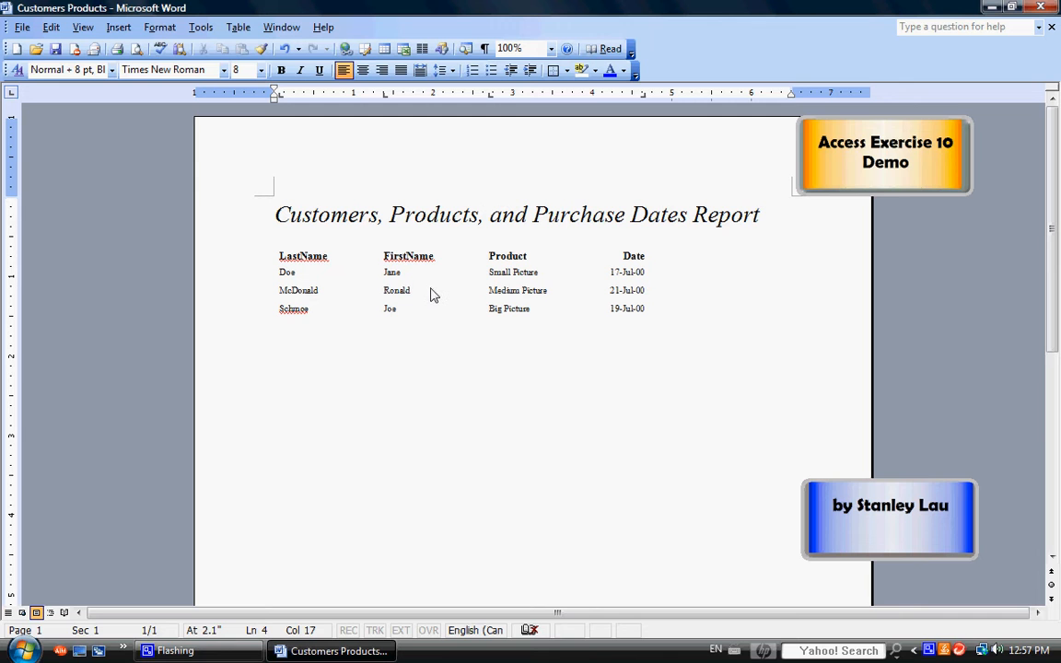
- Change the column headings to "Last Name", "First Name", "Product Purchases" and "Date Purchased"
left_click(299, 256)
left_click(406, 259)
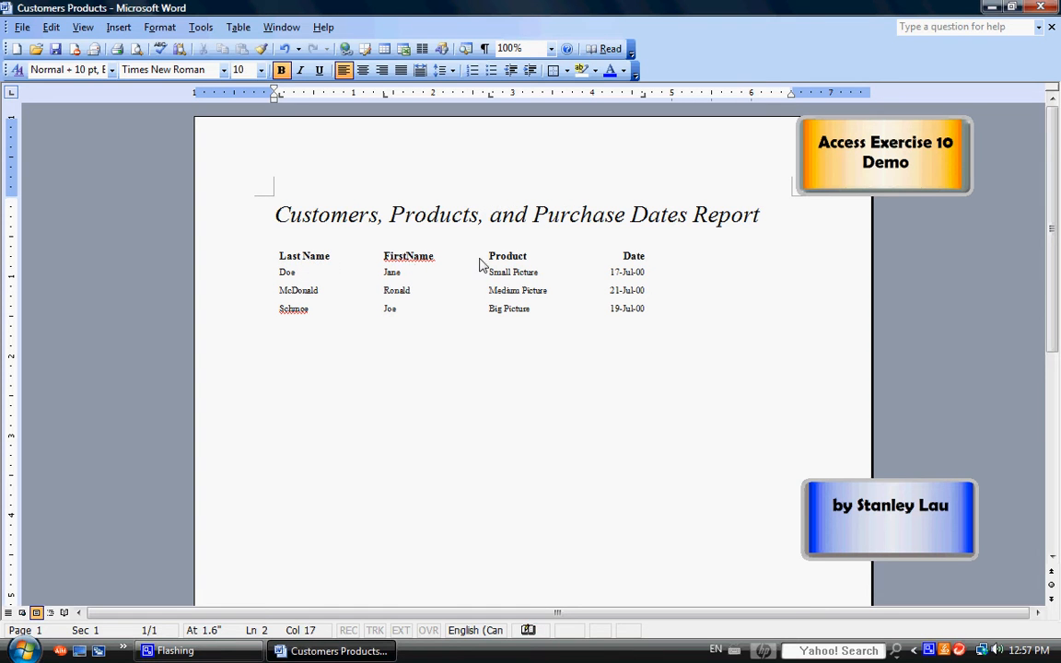
left_click(554, 266)
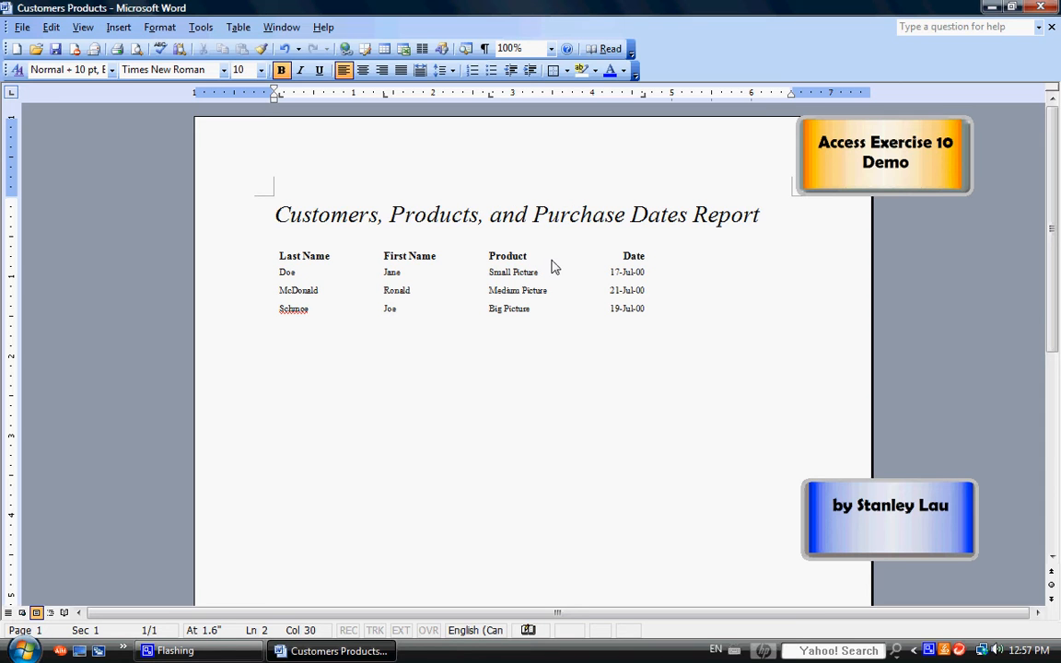
type("Purchases")
left_click(667, 264)
type("Purcha")
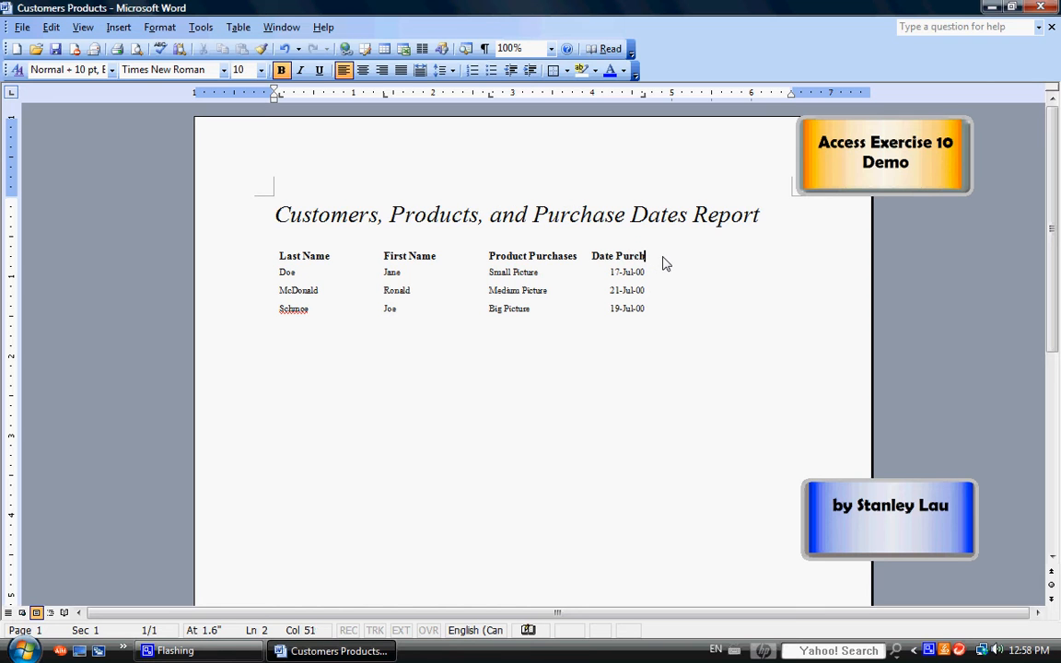
type("sed")
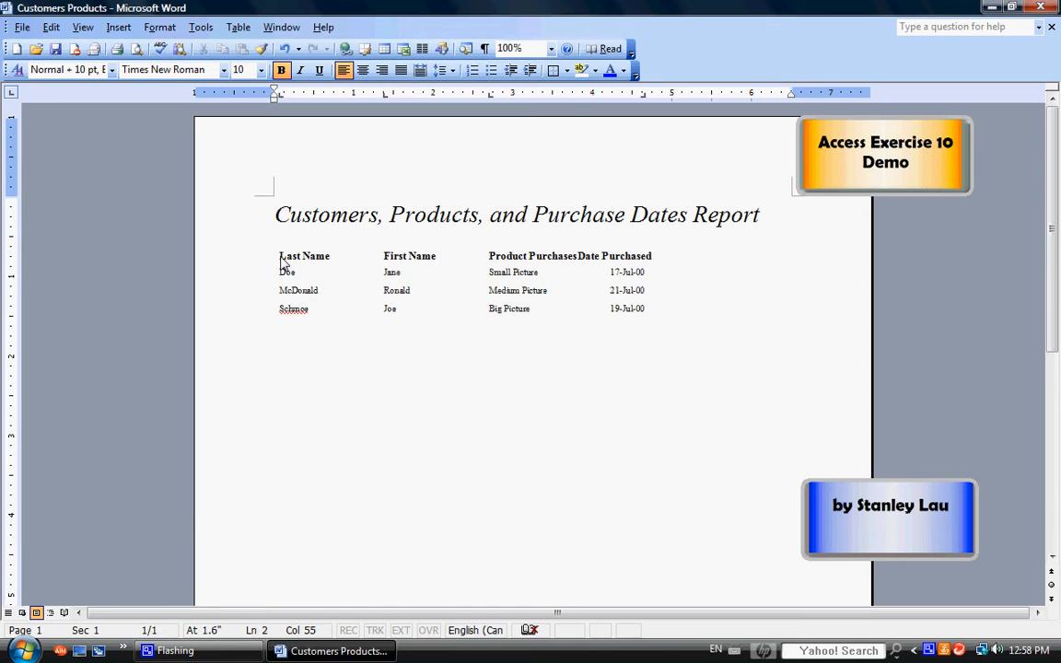
- Change the 4.66" tab stop to left alignment for the column headings and all three customer rows
left_click_drag(280, 261, 656, 318)
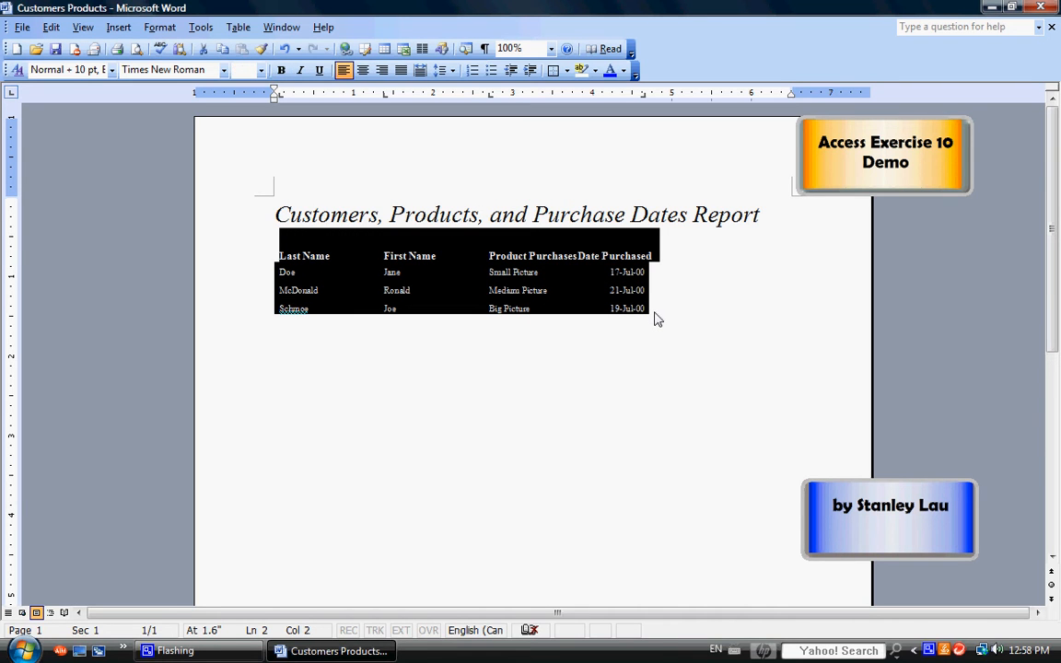
left_click(597, 310)
left_click_drag(281, 261, 671, 318)
left_click(159, 27)
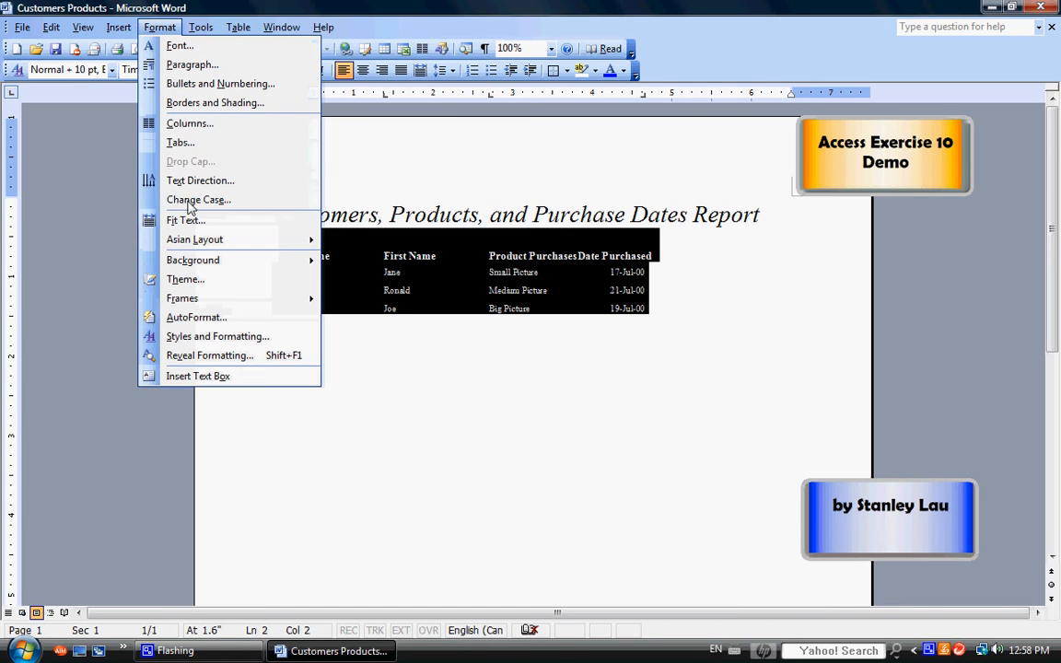
left_click(180, 144)
left_click_drag(613, 318, 570, 337)
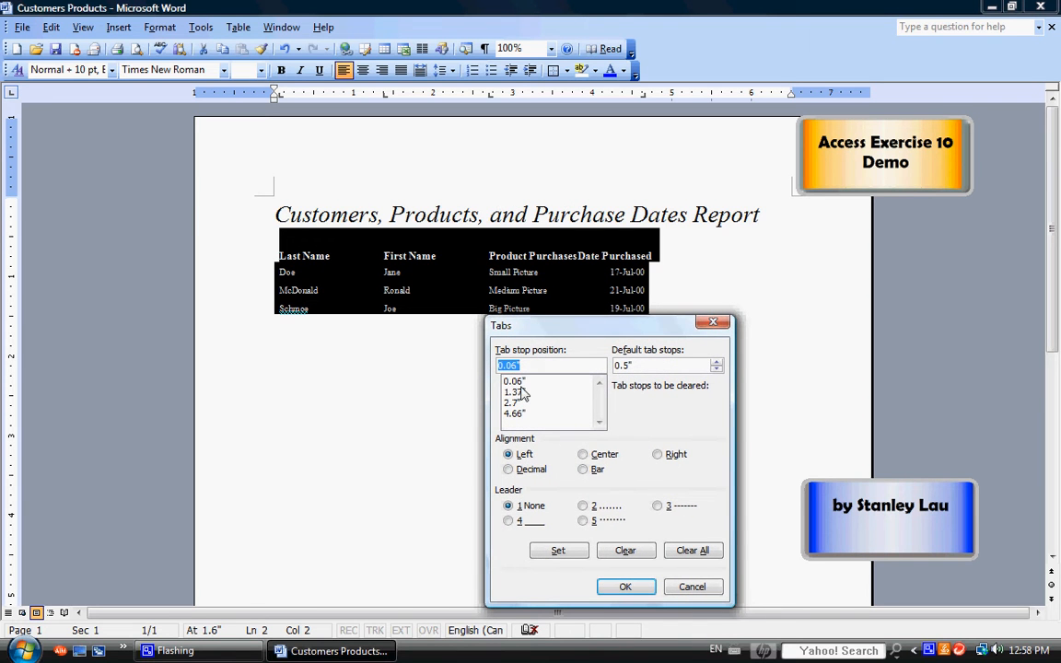
left_click(515, 383)
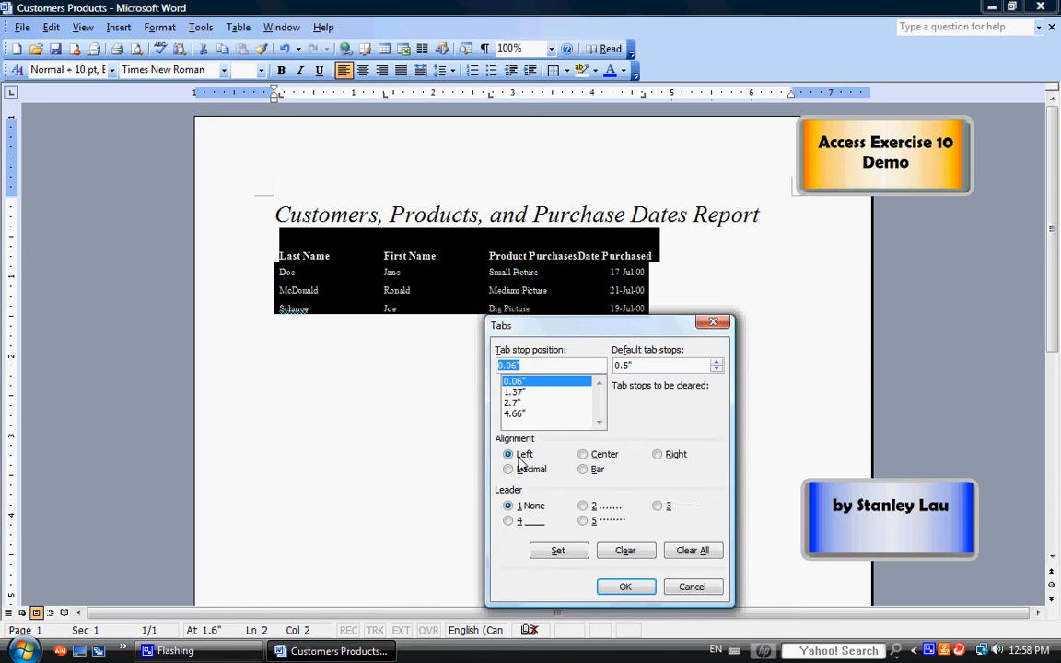
left_click(514, 392)
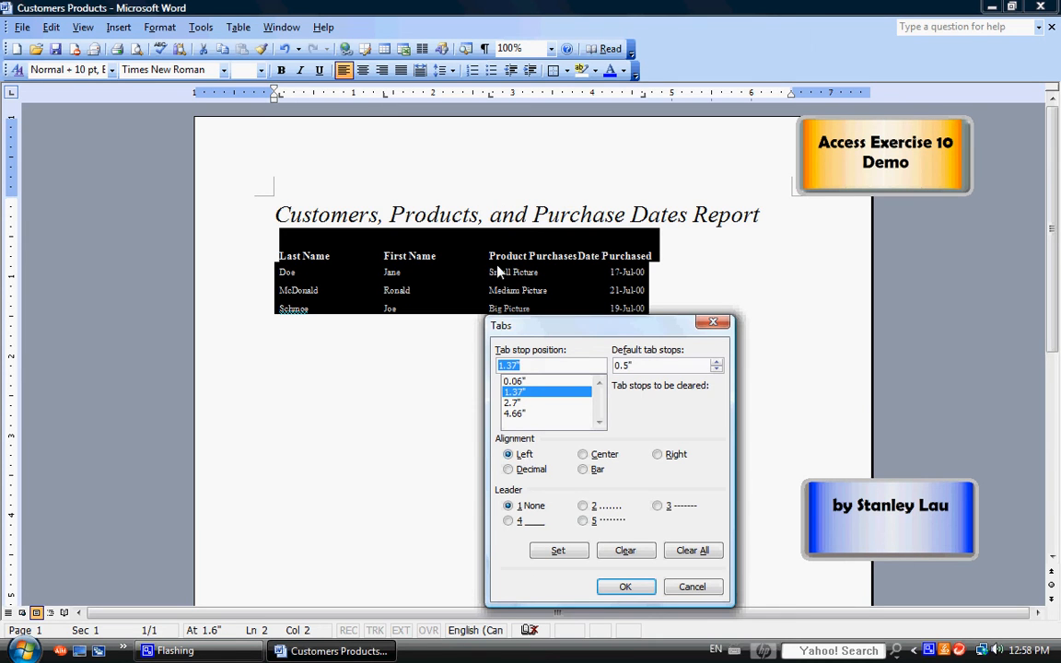
left_click(513, 402)
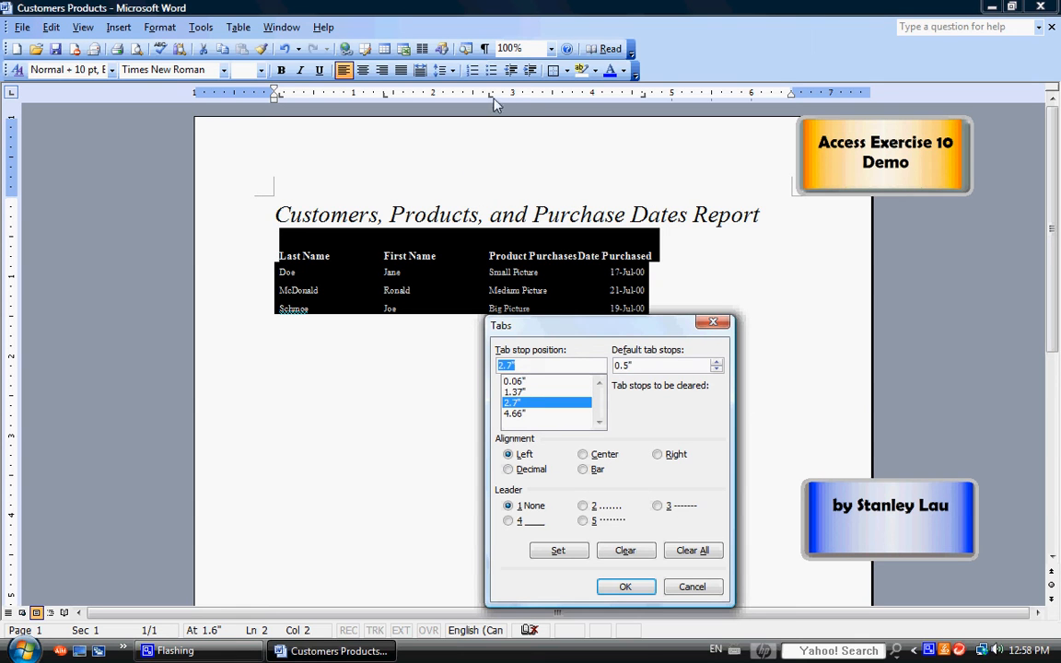
left_click(518, 415)
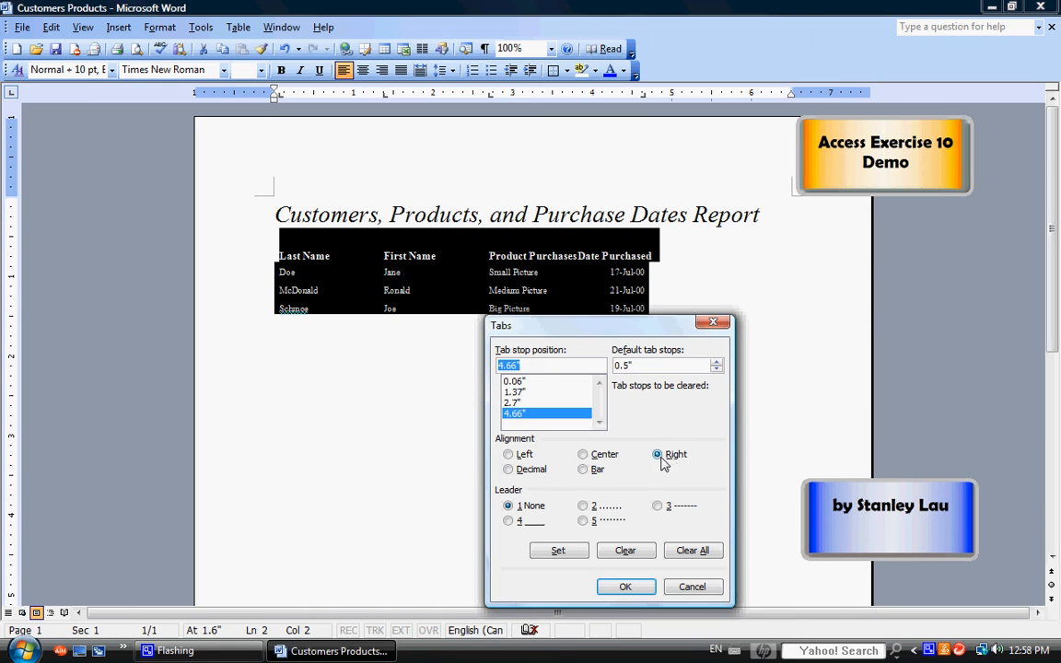
left_click(509, 455)
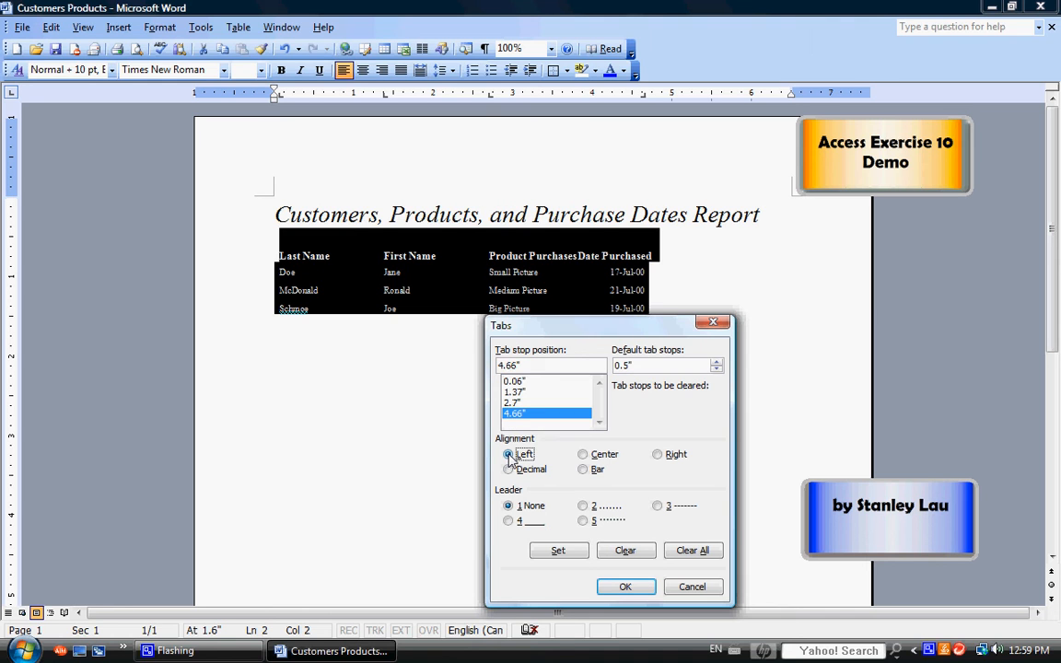
left_click(624, 586)
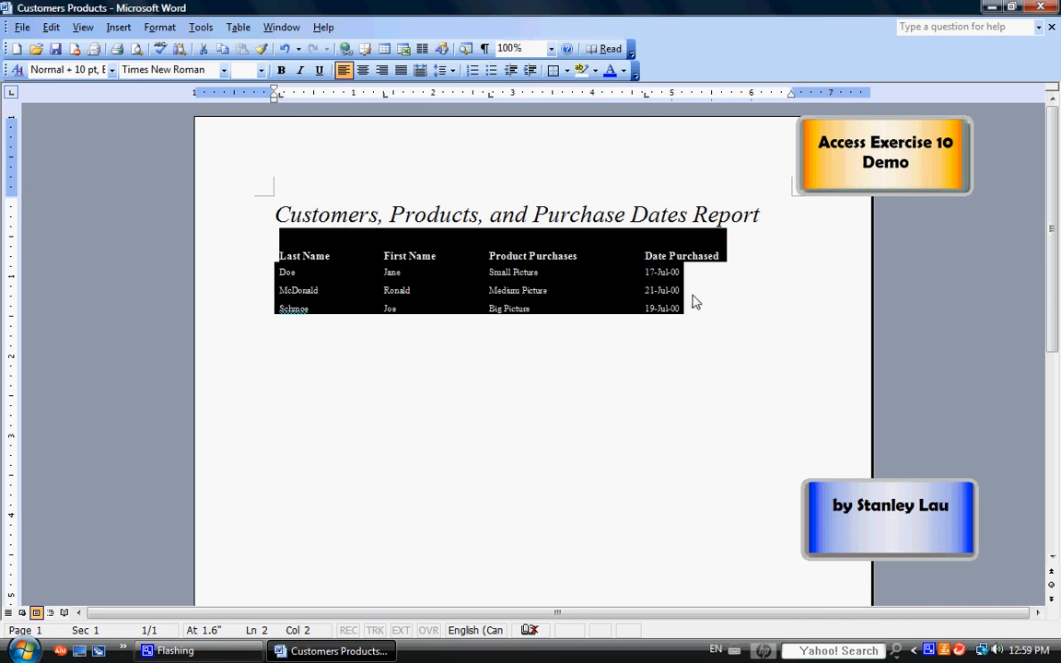
- Move the tab stops of the Date Purchased, Product Purchases and First Name columns to about 4.9", 2.95" and 1.6" on the ruler
left_click_drag(645, 95, 663, 95)
left_click_drag(490, 95, 509, 96)
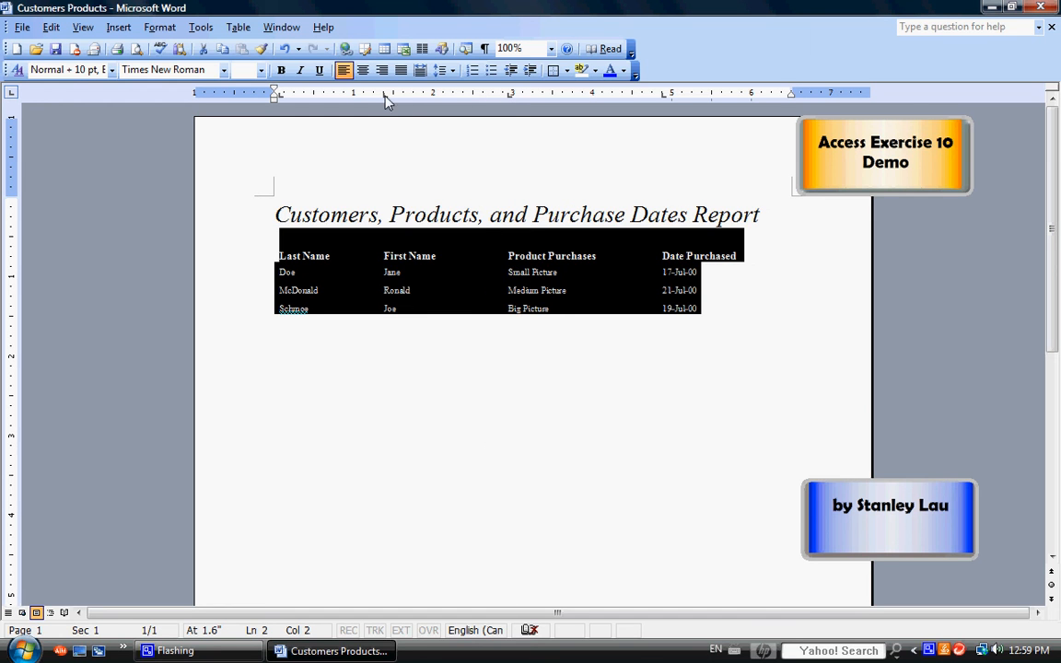
left_click_drag(387, 96, 399, 96)
left_click(586, 338)
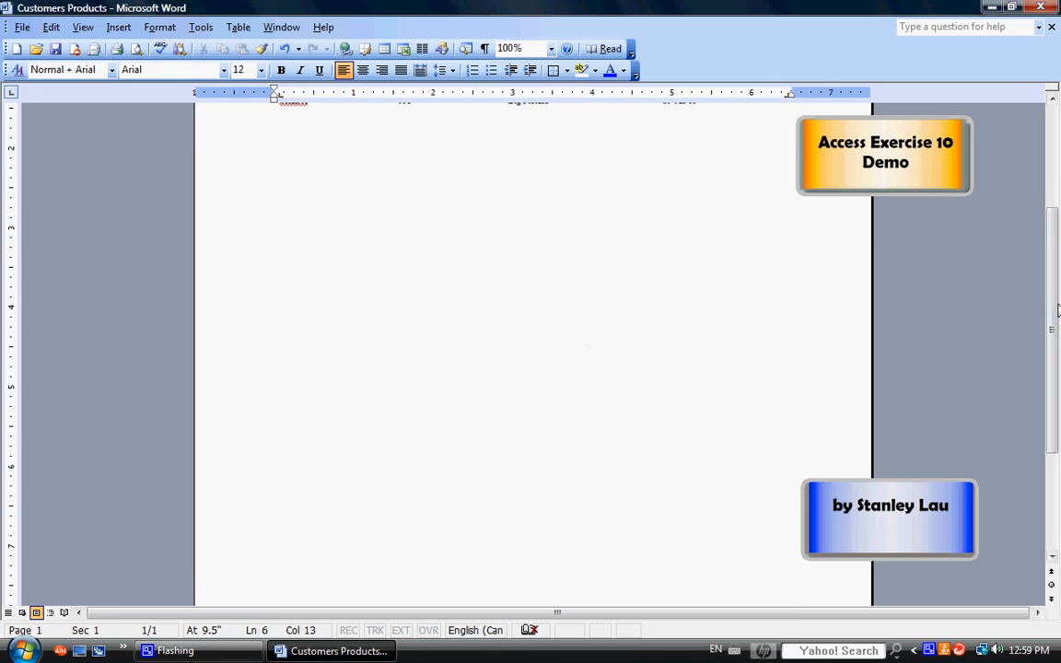
scroll(586, 344, "up", 4)
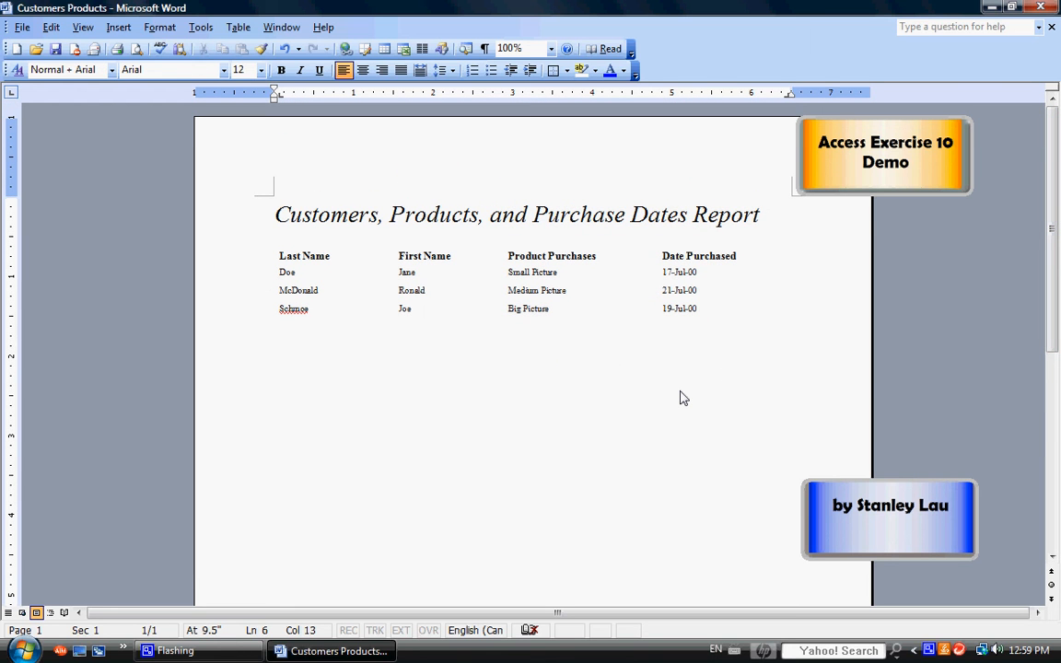
right_click(929, 651)
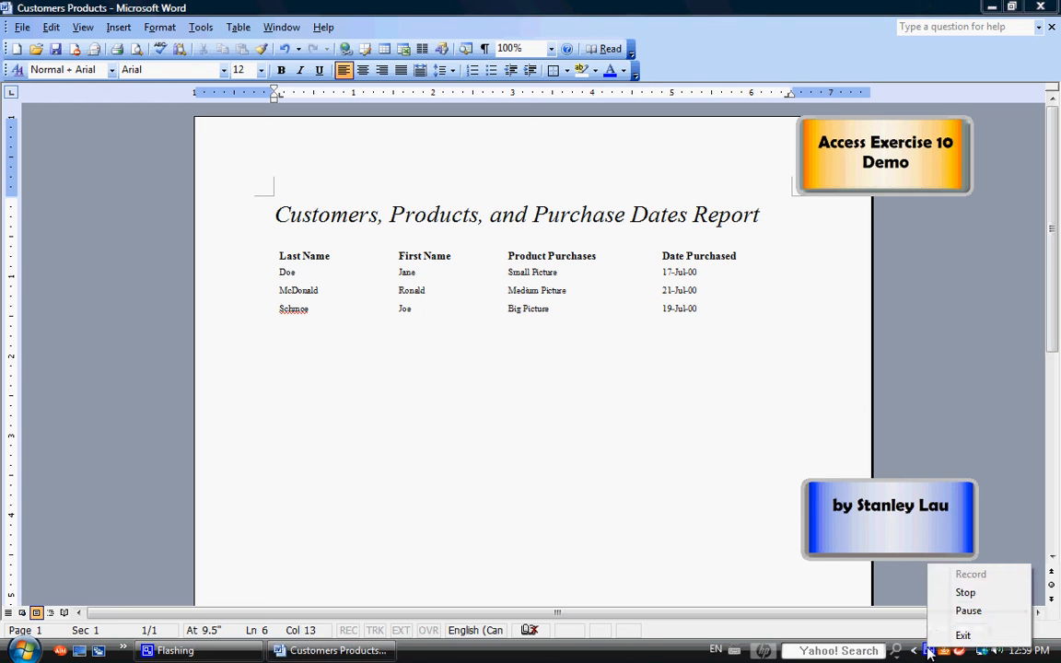